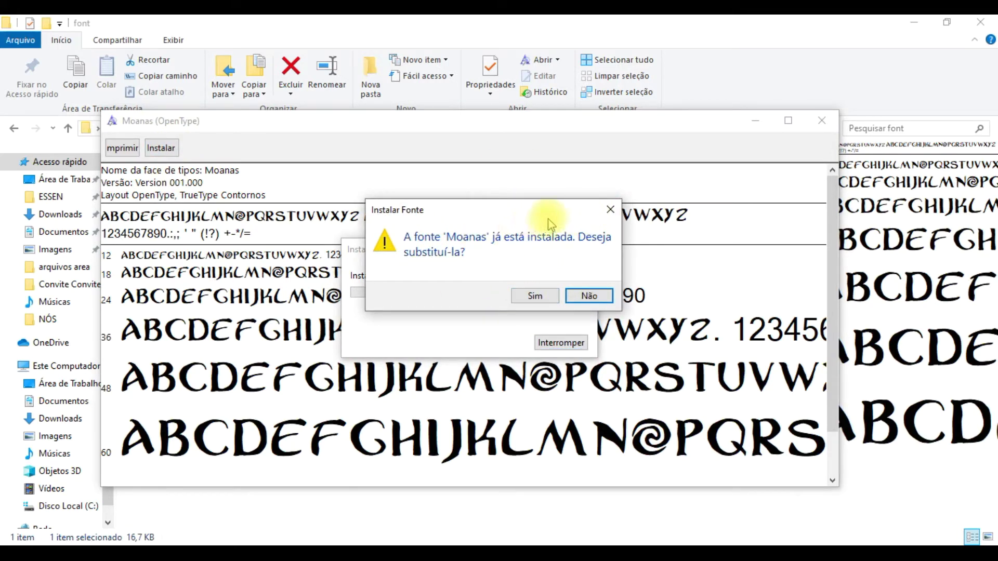
# Step: Replace the existing Moanas font with the new install and close the font preview
pyautogui.click(538, 295)
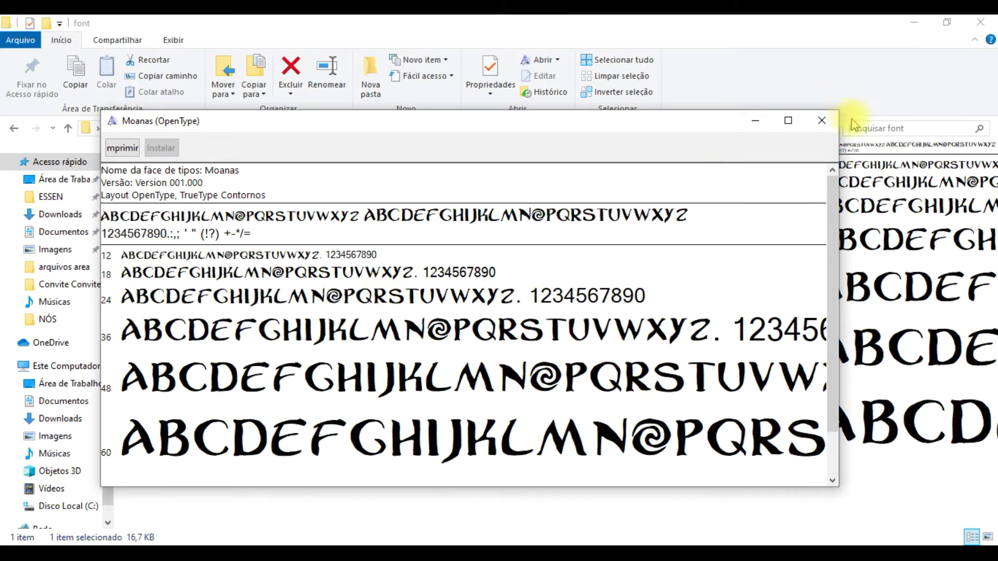
pyautogui.click(822, 121)
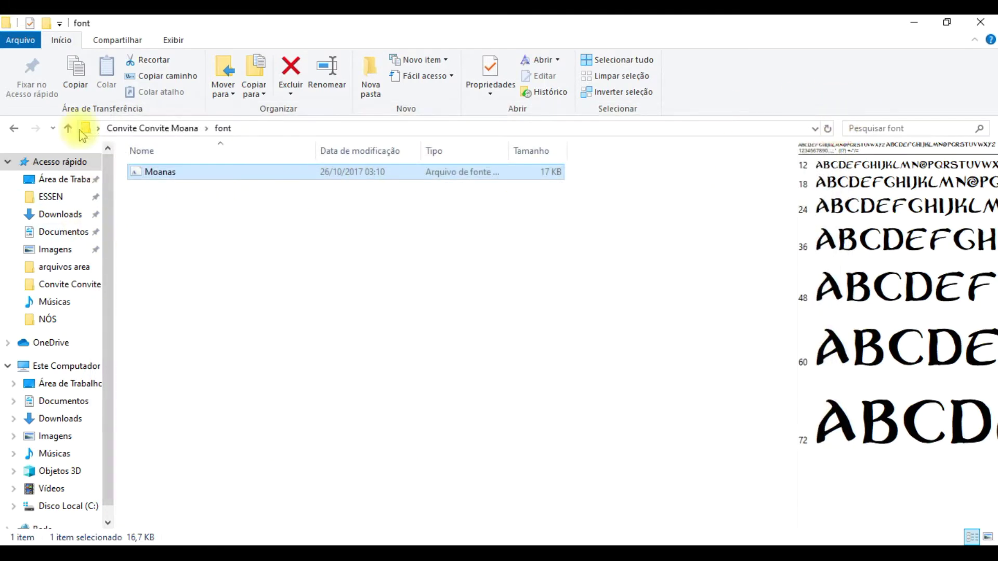
# Step: Leave the font folder and bring the Convite Moana.psh project up in ProShow Producer
pyautogui.click(13, 130)
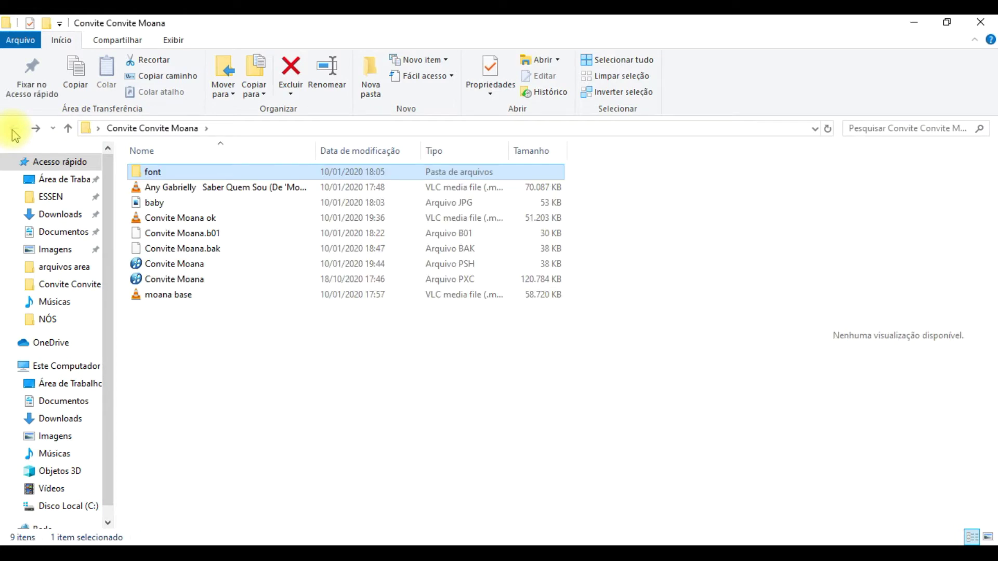
pyautogui.click(919, 23)
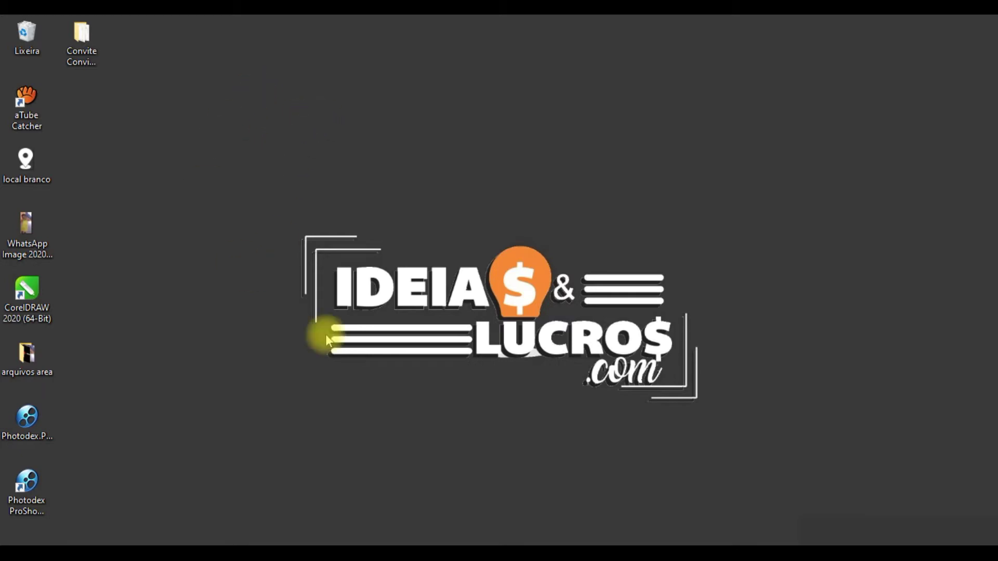
pyautogui.doubleClick(79, 41)
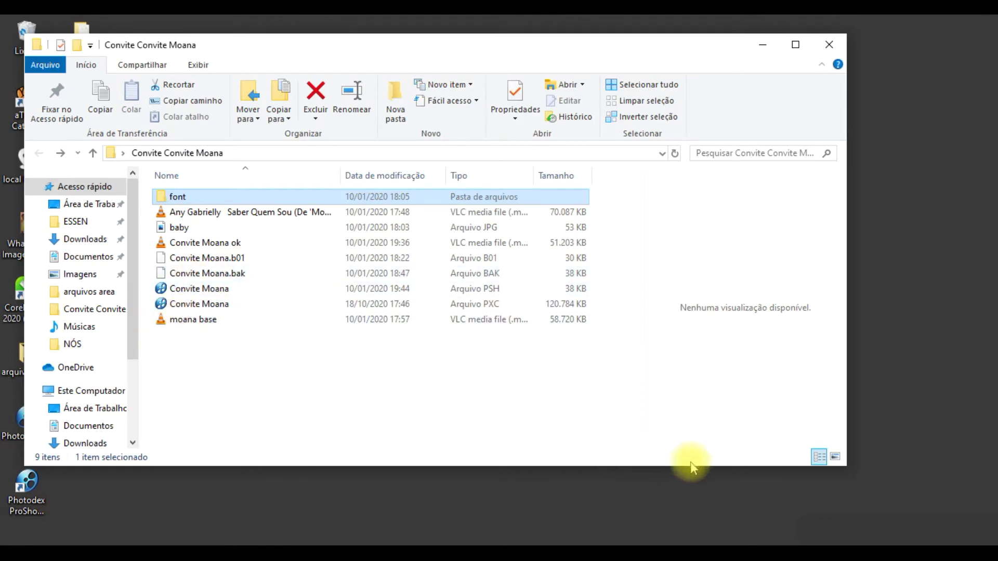
pyautogui.click(765, 543)
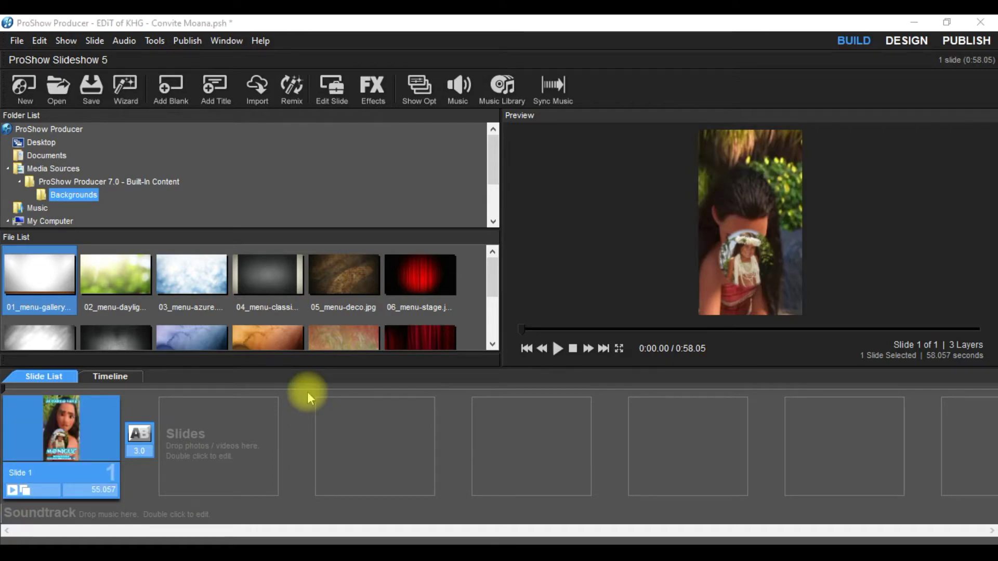
# Step: In Slide 1's options, retype the Monique name caption as Mirela and preview the slide
pyautogui.hotkey('ctrl', 'Return')
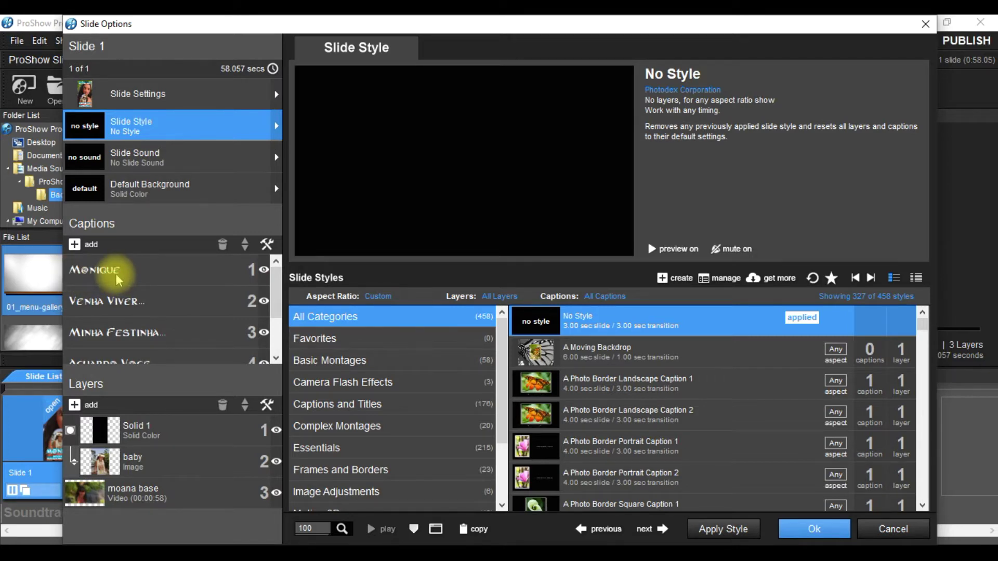
pyautogui.click(96, 276)
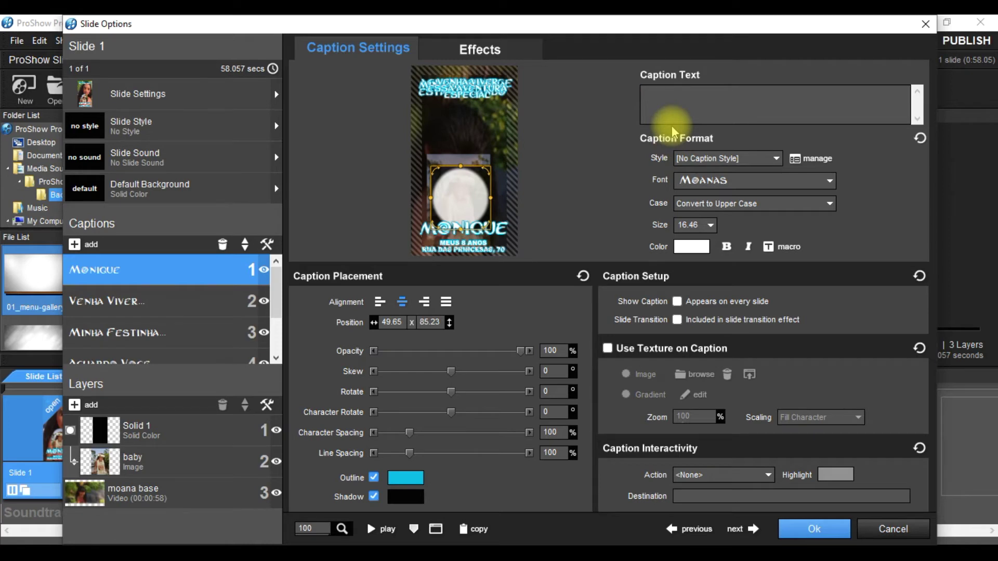
pyautogui.press('BackSpace')
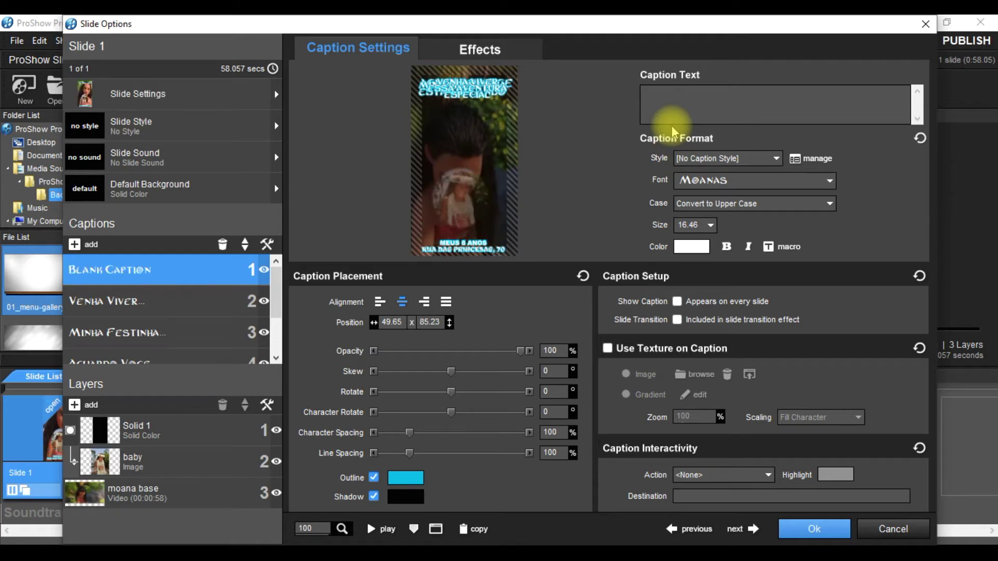
pyautogui.write('Mirela')
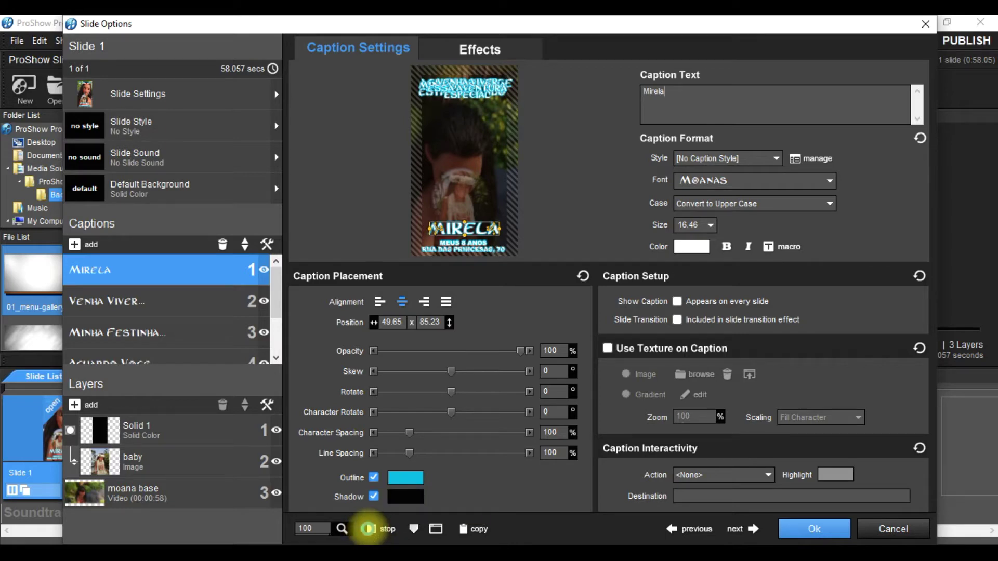
pyautogui.click(367, 529)
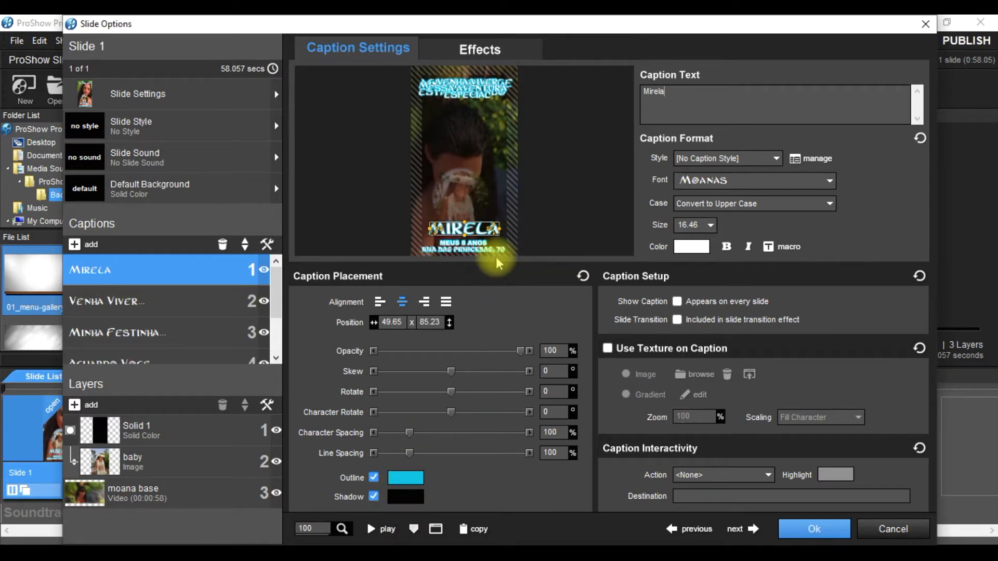
pyautogui.click(459, 253)
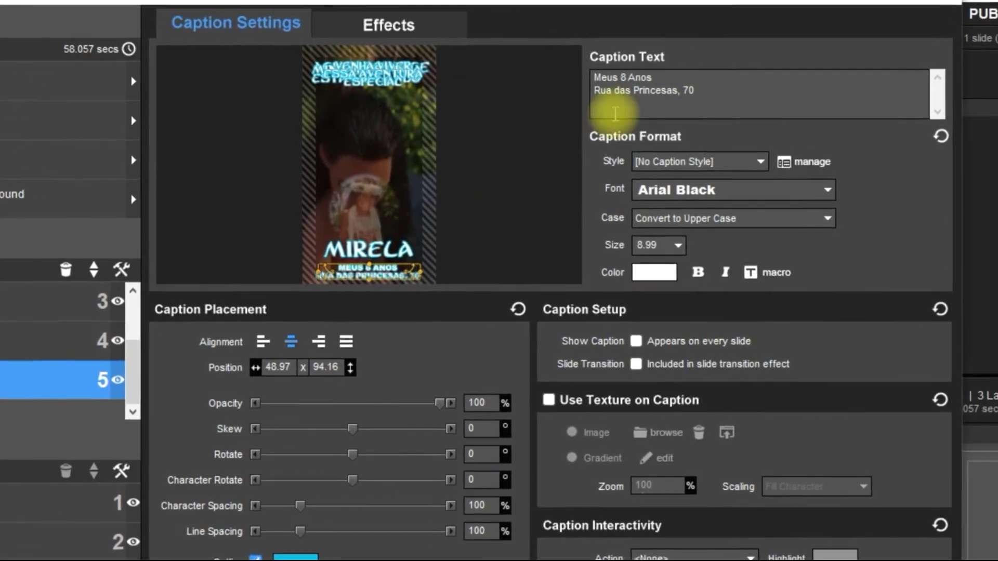
pyautogui.click(616, 76)
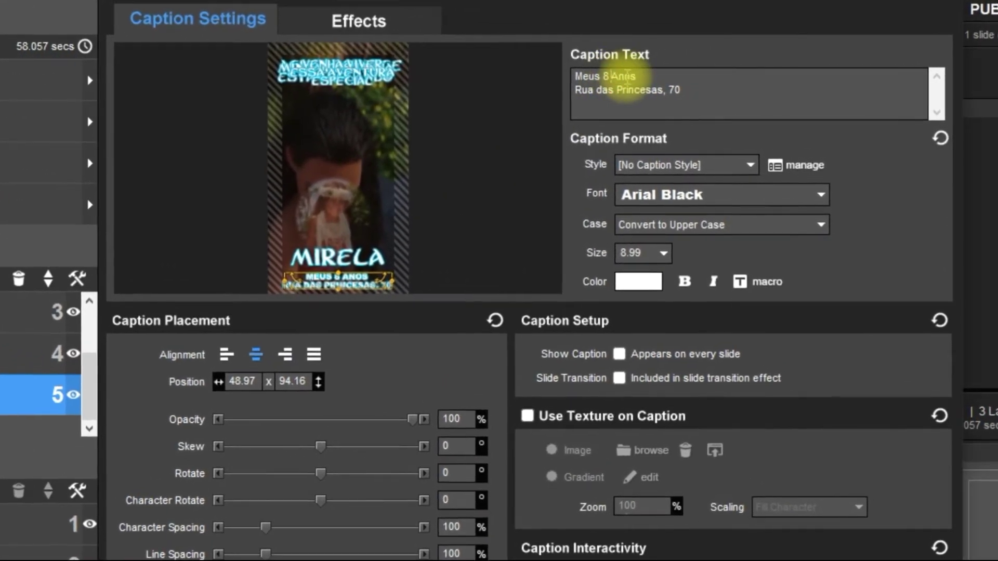
pyautogui.press('BackSpace')
pyautogui.press('BackSpace')
pyautogui.write('4')
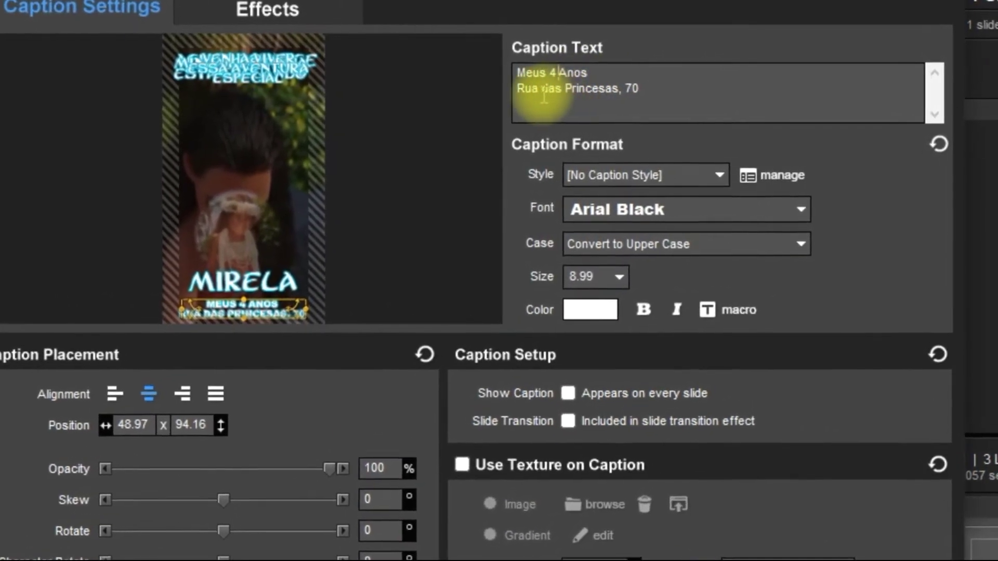
pyautogui.moveTo(546, 89); pyautogui.dragTo(687, 103)
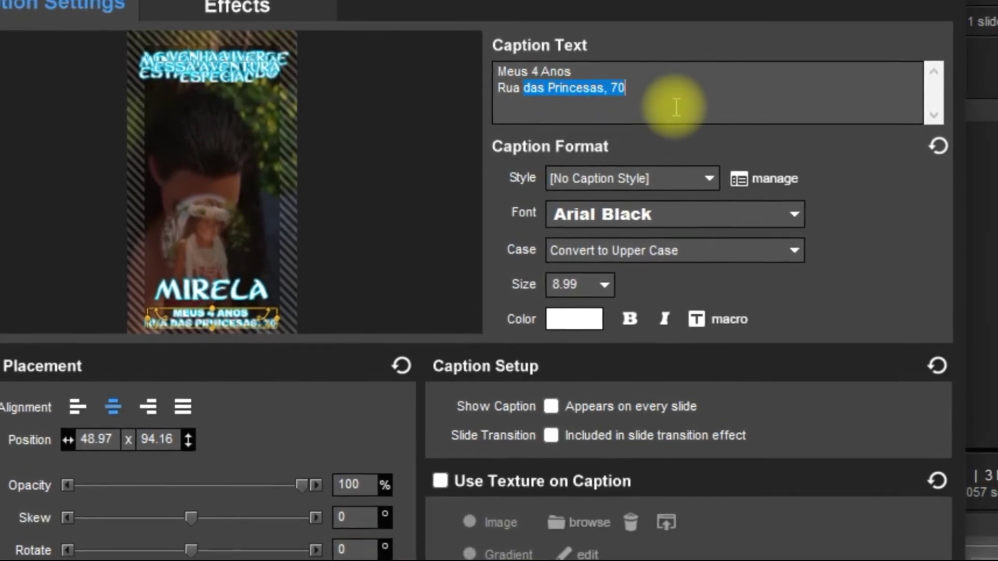
pyautogui.write('dos Abolicionistas, 338 - altos')
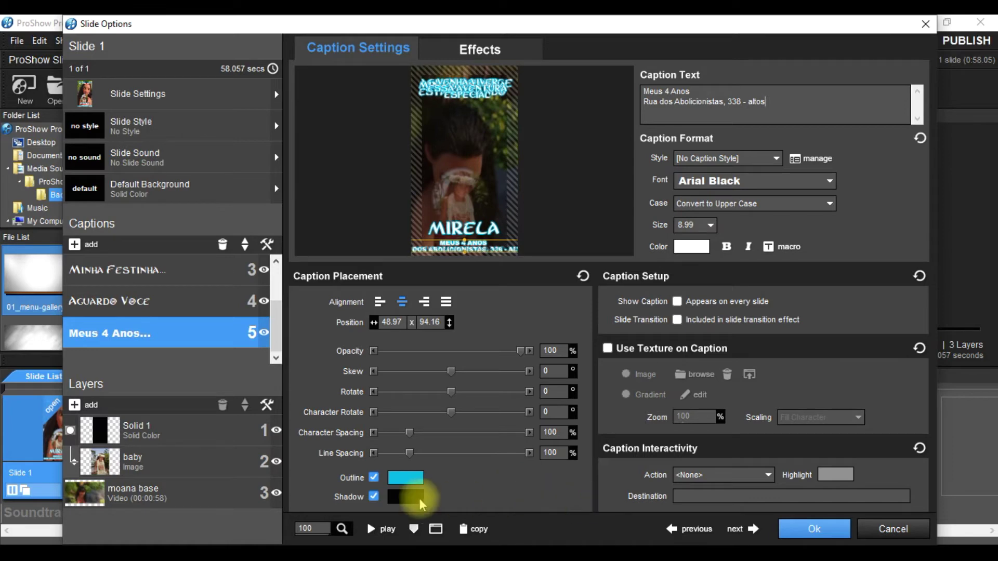
# Step: Preview the edited captions, then bring up the baby photo layer's settings
pyautogui.click(371, 529)
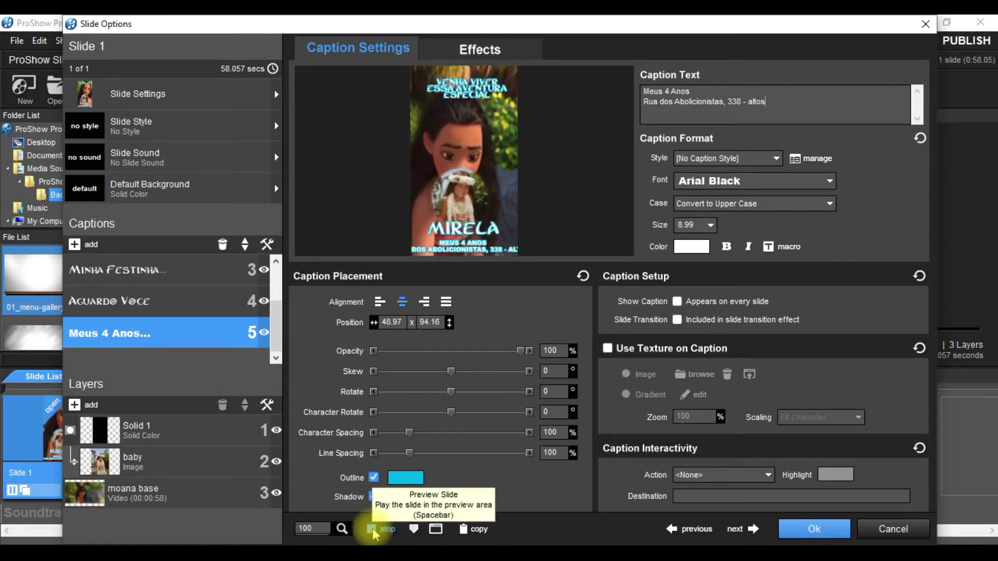
pyautogui.click(372, 530)
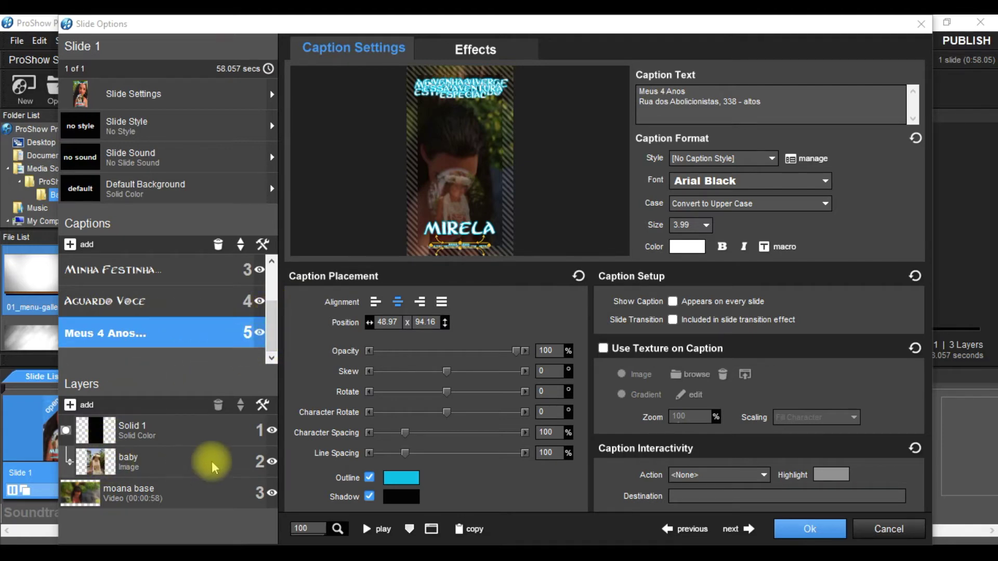
pyautogui.click(92, 464)
pyautogui.click(98, 464)
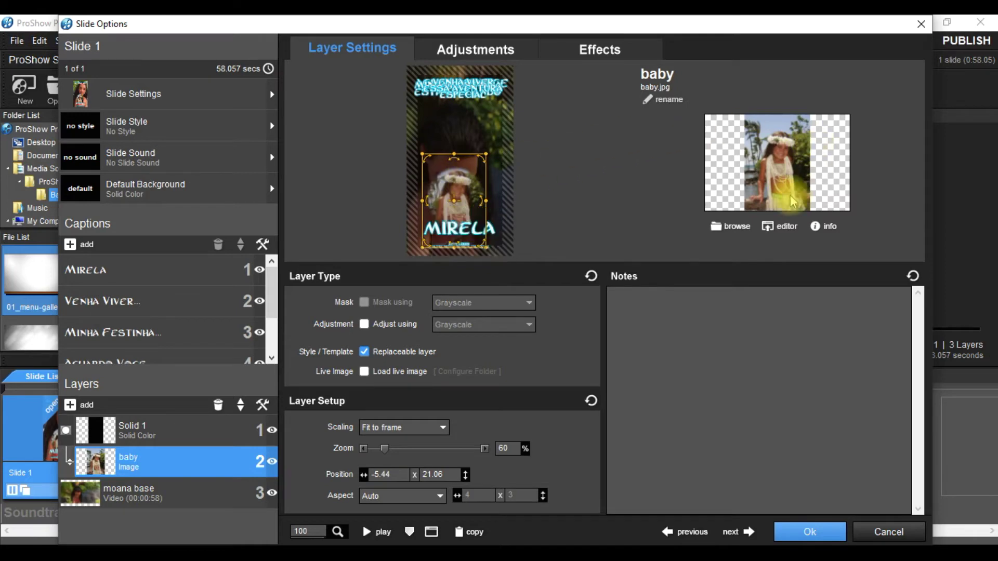
# Step: Replace the baby photo layer's image with the WhatsApp photo from the desktop
pyautogui.click(734, 232)
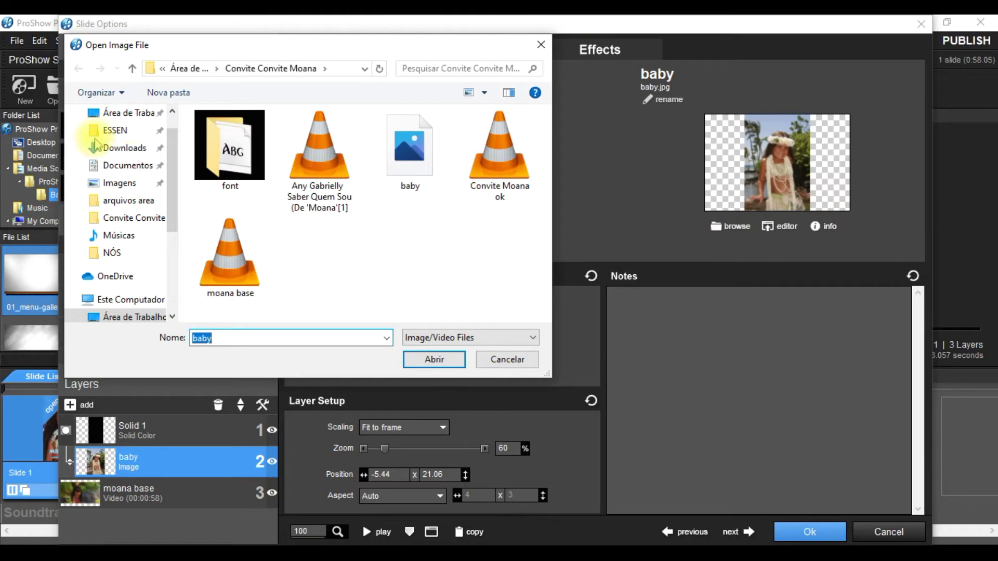
pyautogui.click(130, 120)
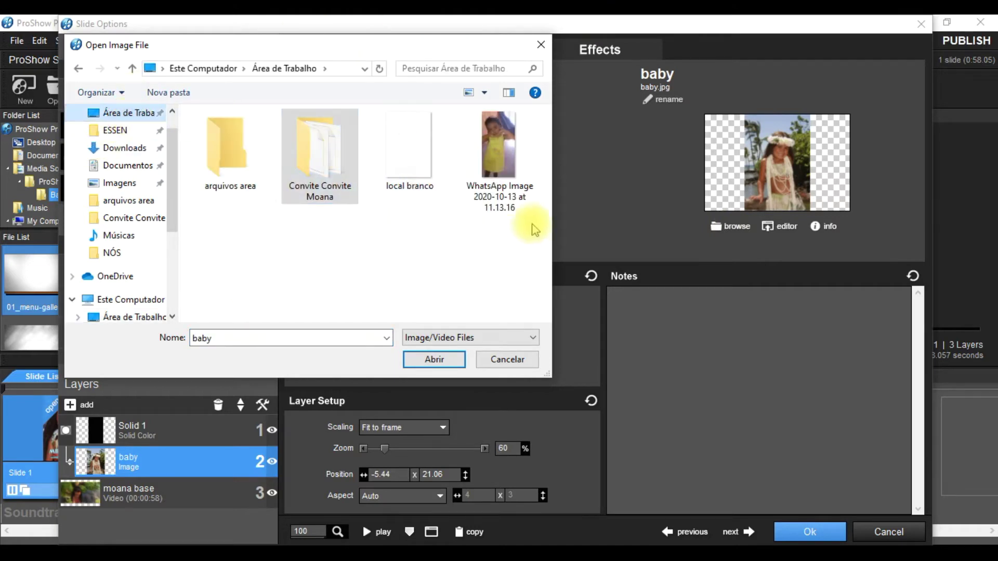
pyautogui.click(509, 210)
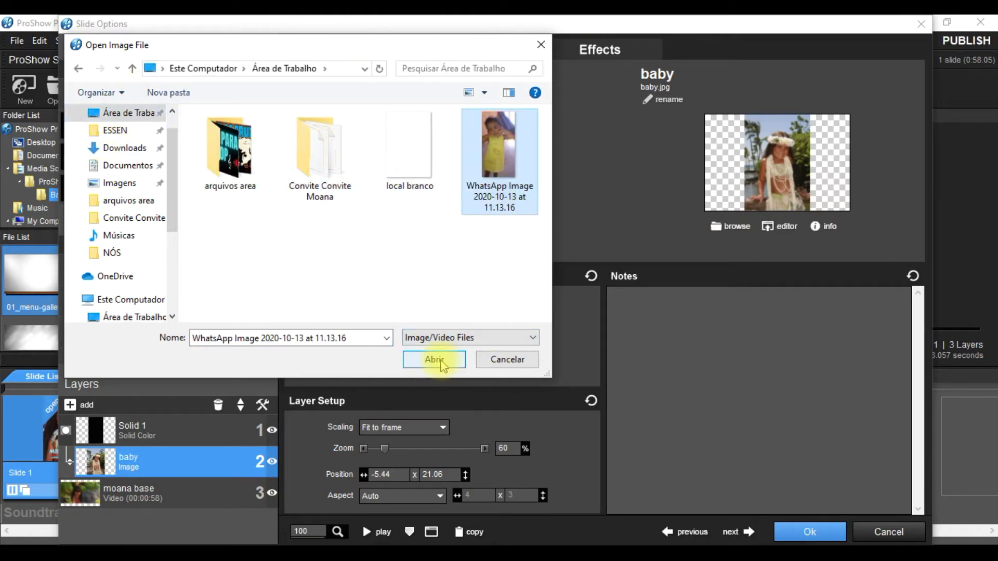
pyautogui.click(441, 362)
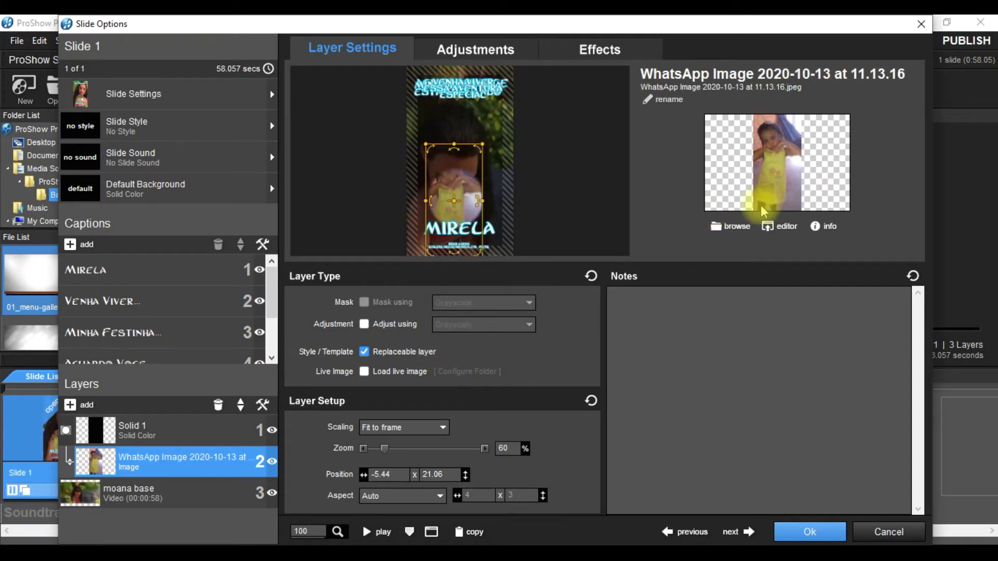
# Step: Move the new photo lower on the slide and centre it horizontally at Position X 0
pyautogui.click(455, 204)
pyautogui.moveTo(456, 208); pyautogui.dragTo(461, 228)
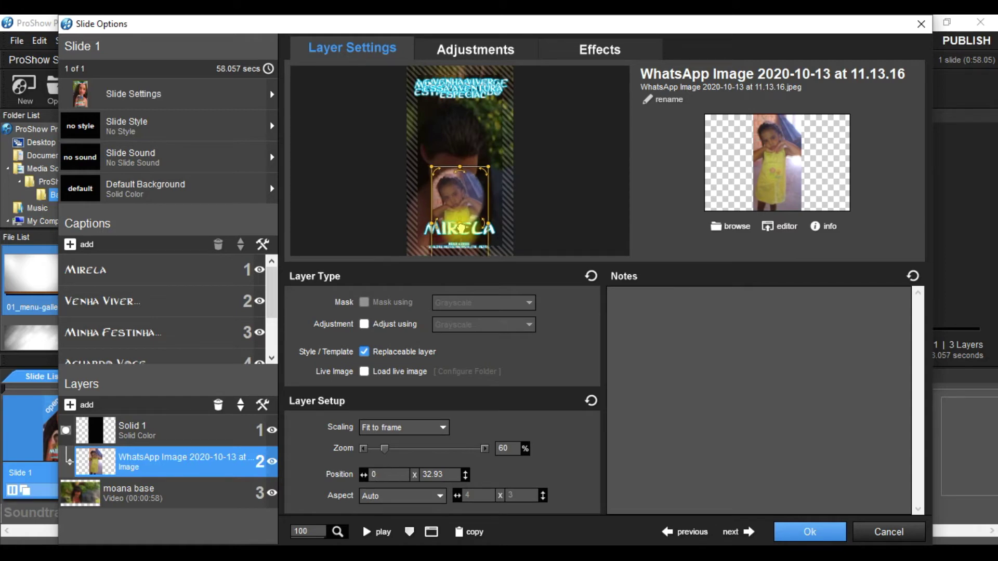
pyautogui.click(750, 235)
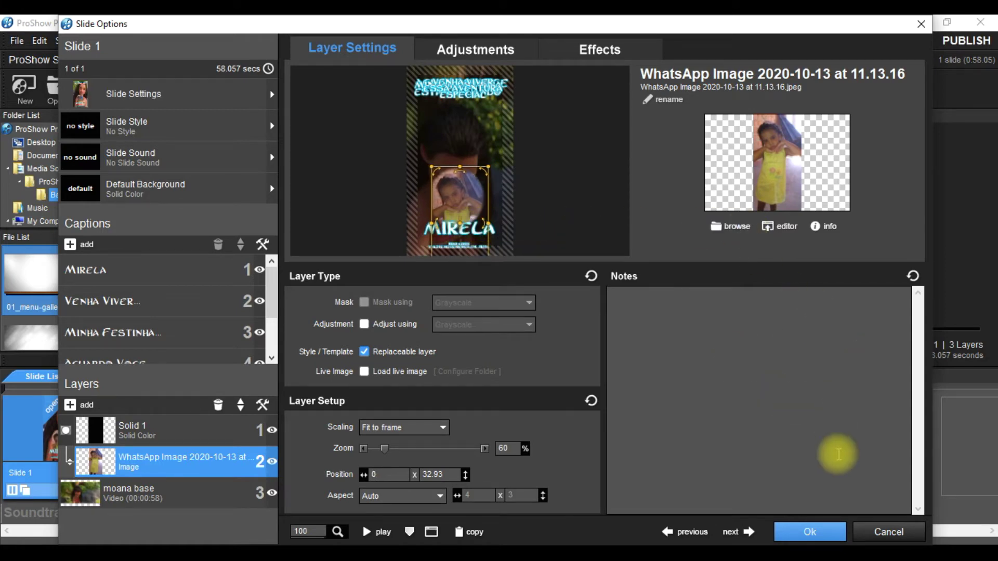
pyautogui.moveTo(821, 27); pyautogui.dragTo(760, 27)
# Step: Confirm the slide changes and play the show preview, stopping back at 0:00
pyautogui.click(755, 531)
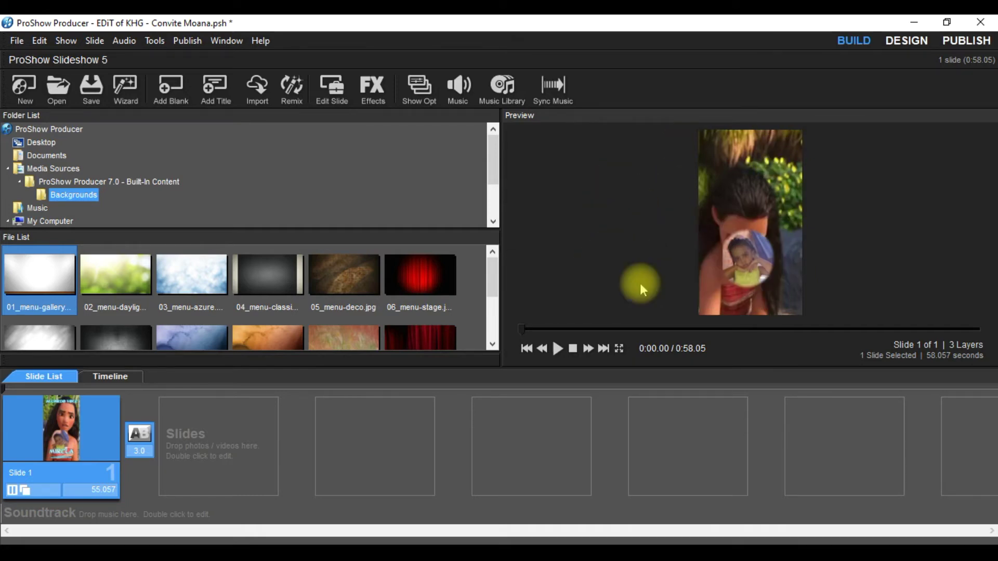
pyautogui.click(557, 353)
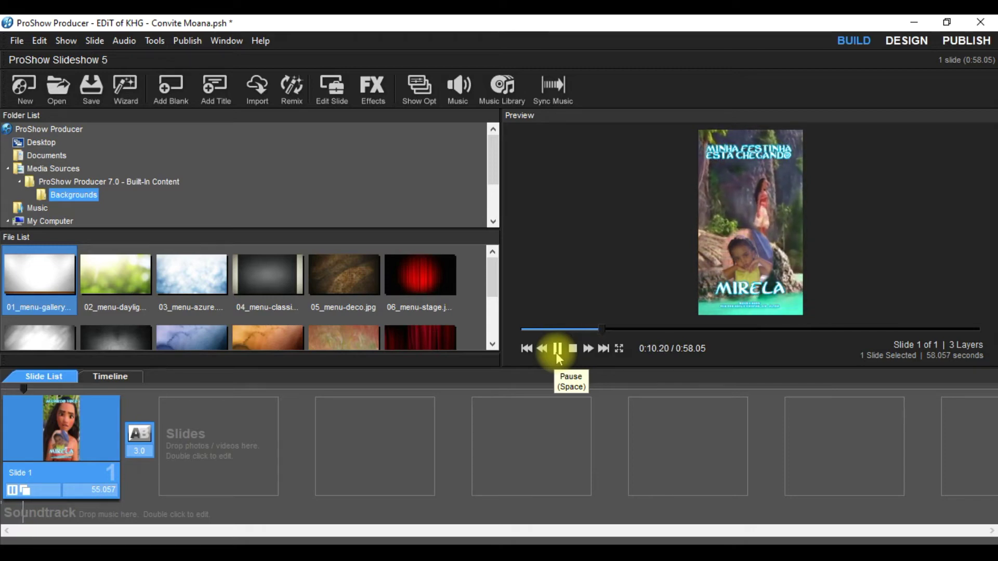
pyautogui.click(572, 349)
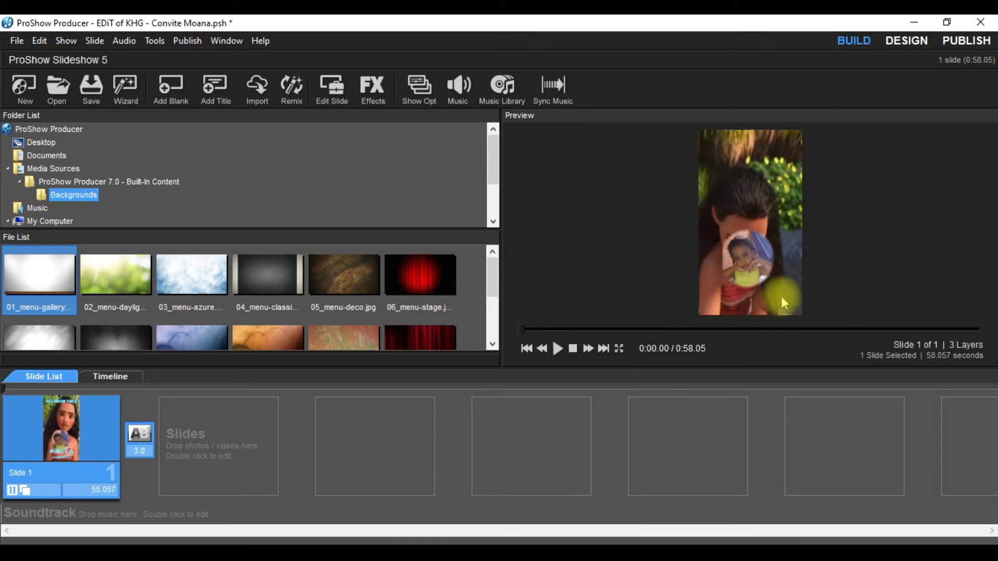
# Step: Shift the age-and-address caption slightly left and the MIRELA caption up-left, preview, and confirm
pyautogui.doubleClick(20, 494)
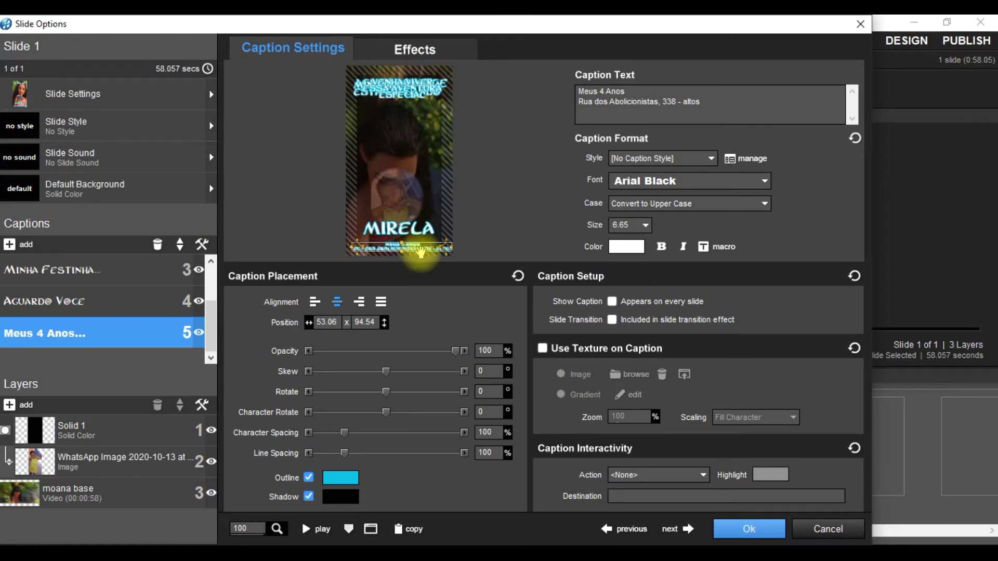
pyautogui.moveTo(420, 253); pyautogui.dragTo(419, 254)
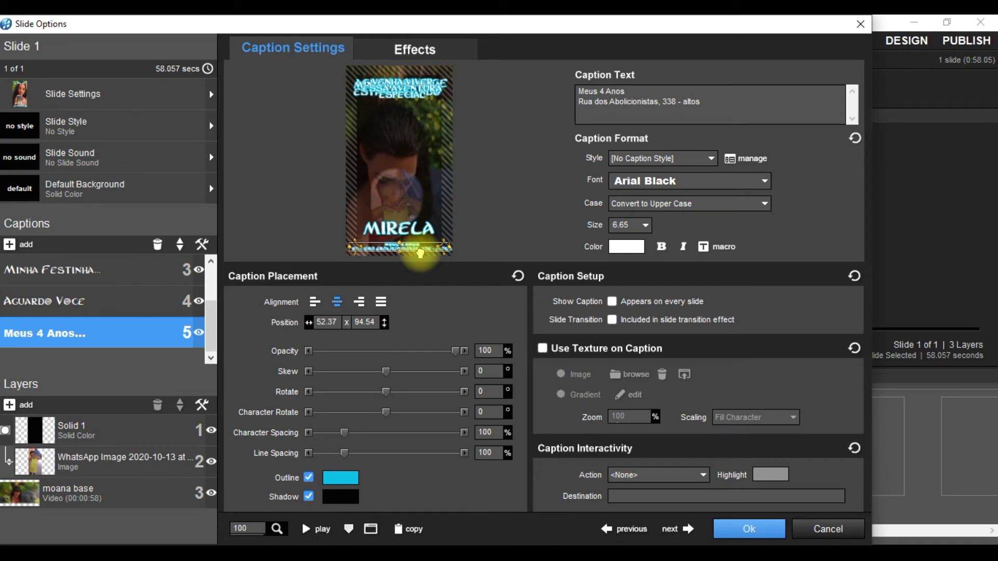
pyautogui.click(400, 228)
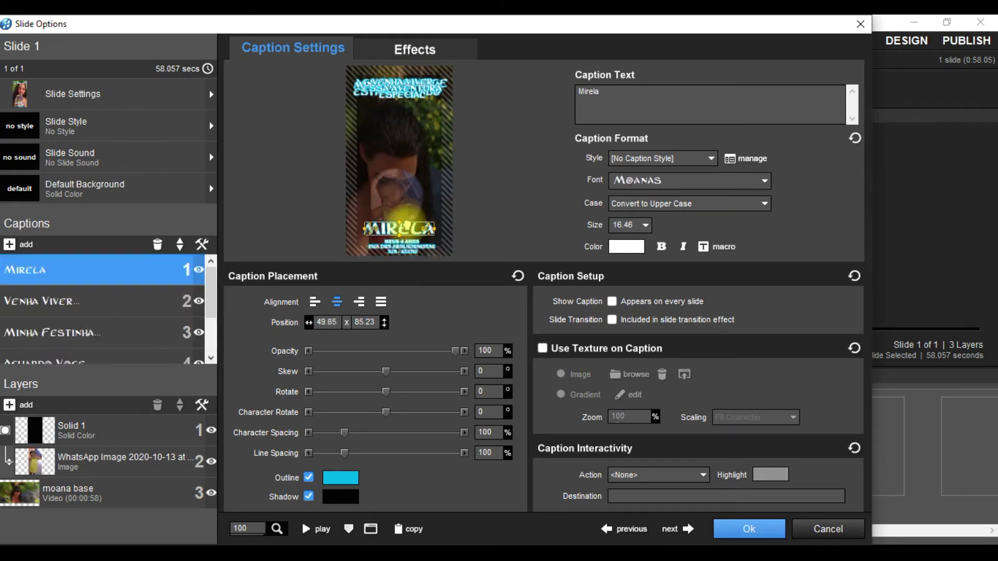
pyautogui.moveTo(400, 227); pyautogui.dragTo(398, 226)
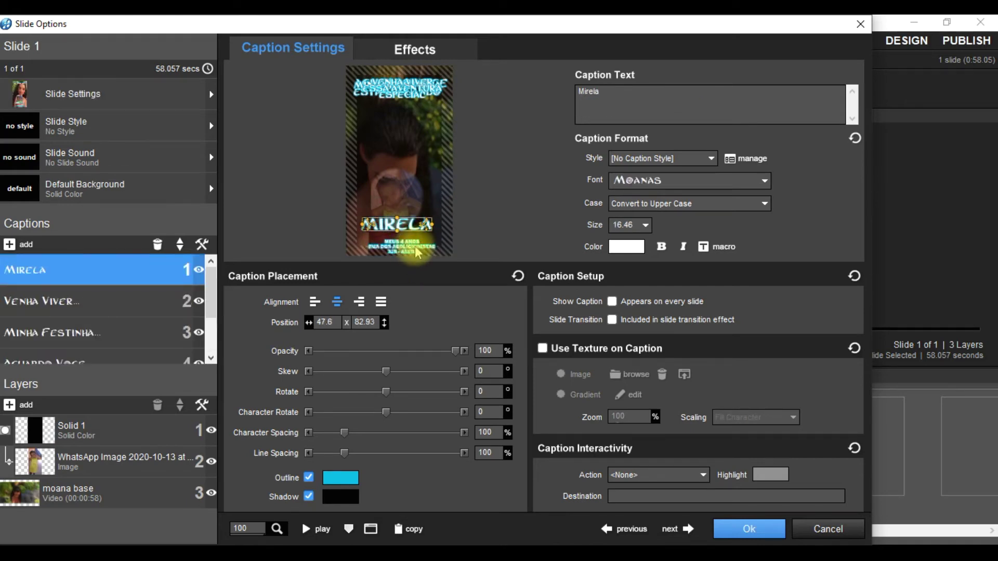
pyautogui.click(417, 249)
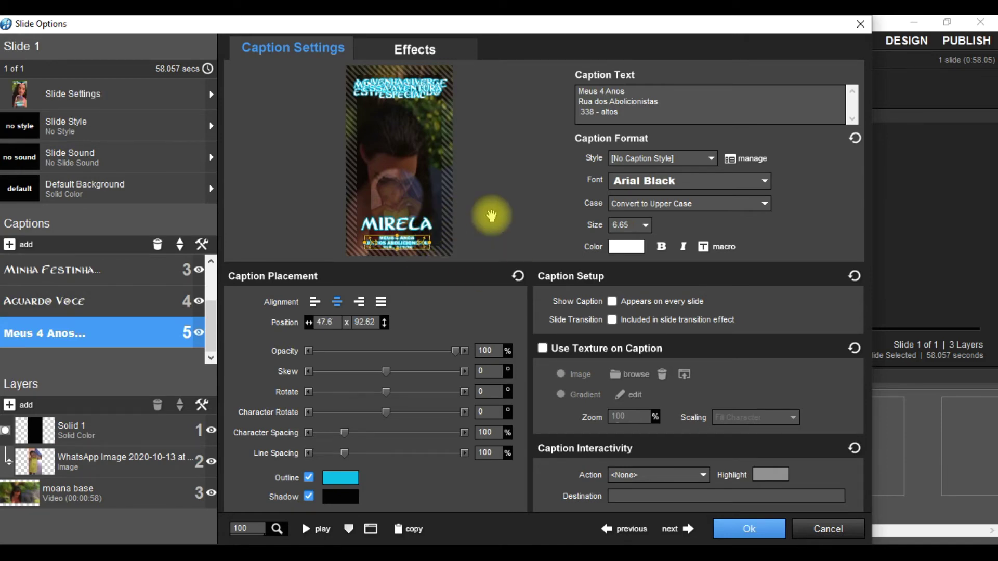
pyautogui.click(315, 529)
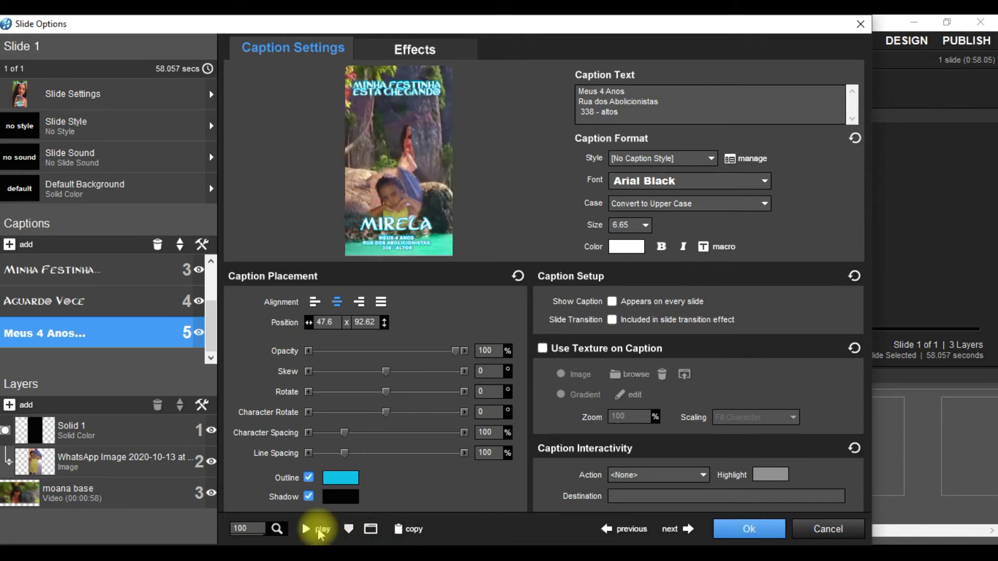
pyautogui.click(321, 530)
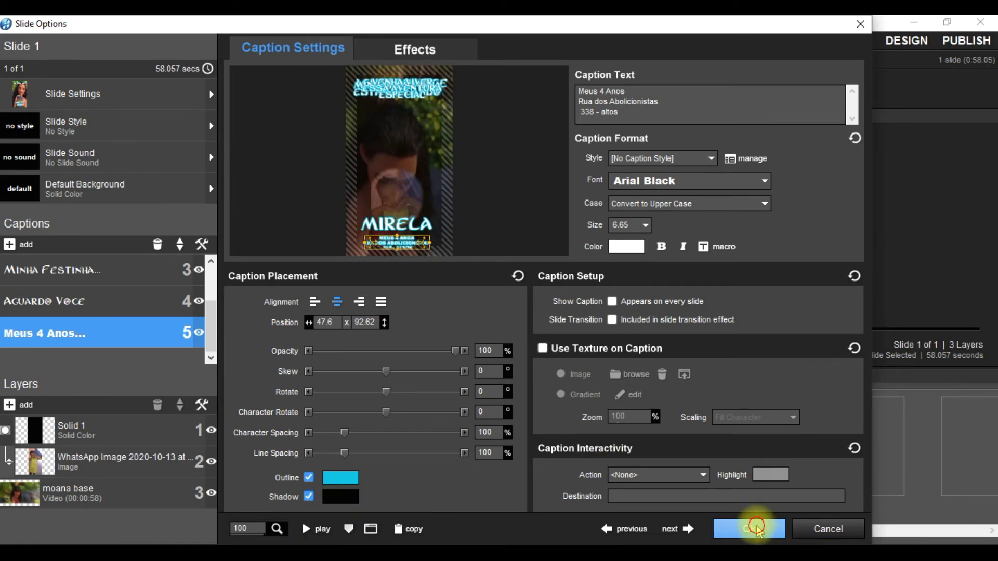
pyautogui.click(756, 528)
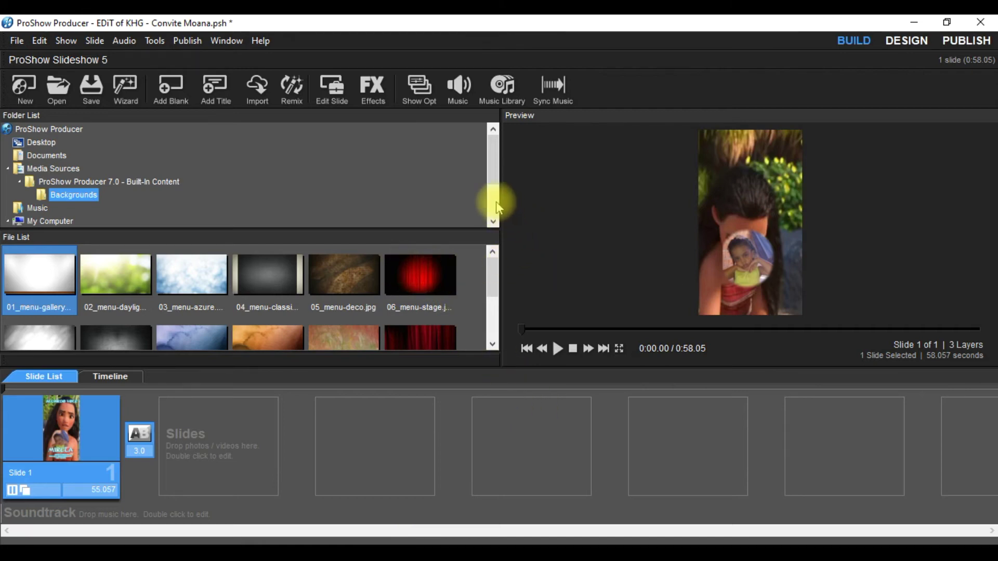
# Step: Publish the show as a 1080p MPEG-4 video named 'convite moana' on the desktop
pyautogui.click(186, 41)
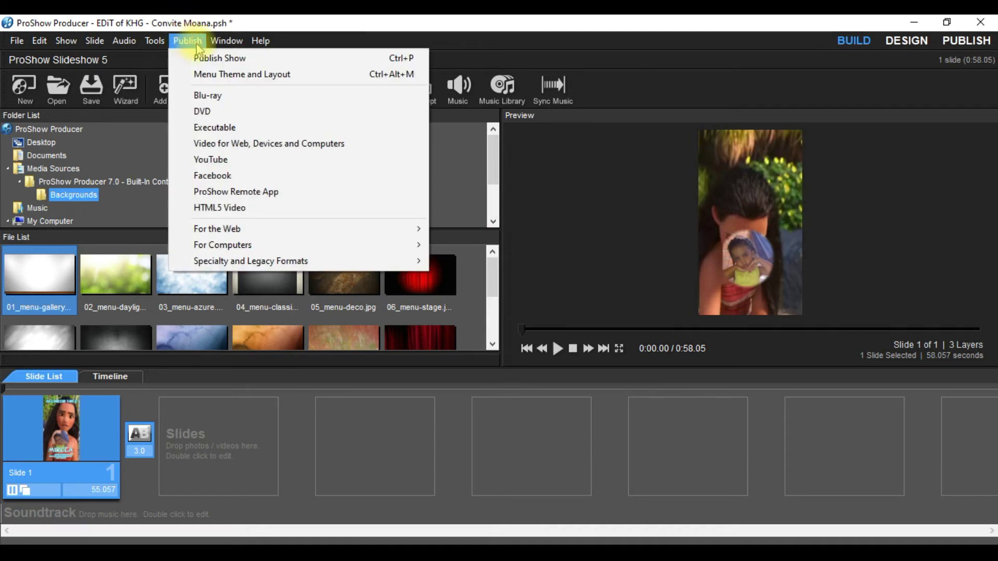
pyautogui.click(198, 58)
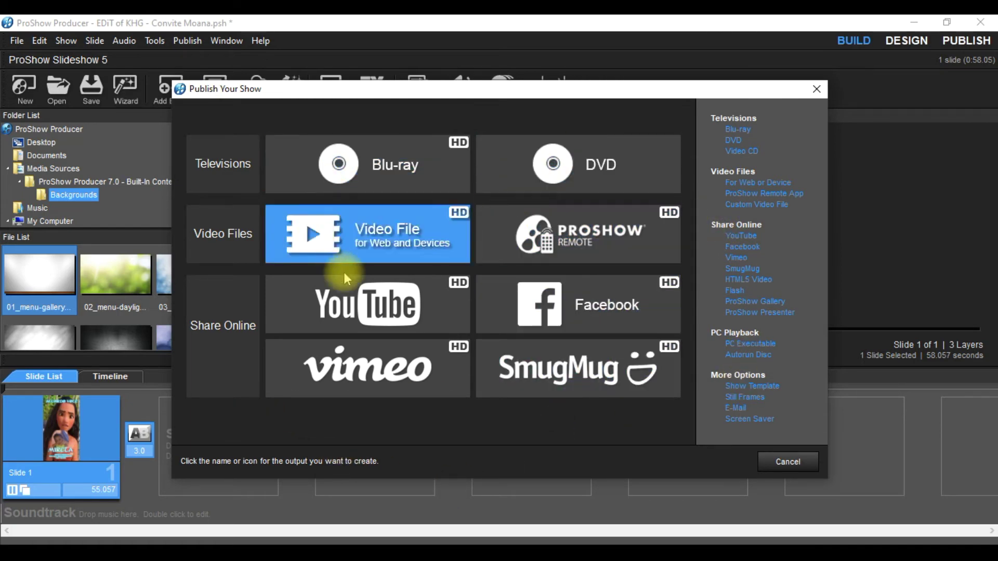
pyautogui.click(384, 228)
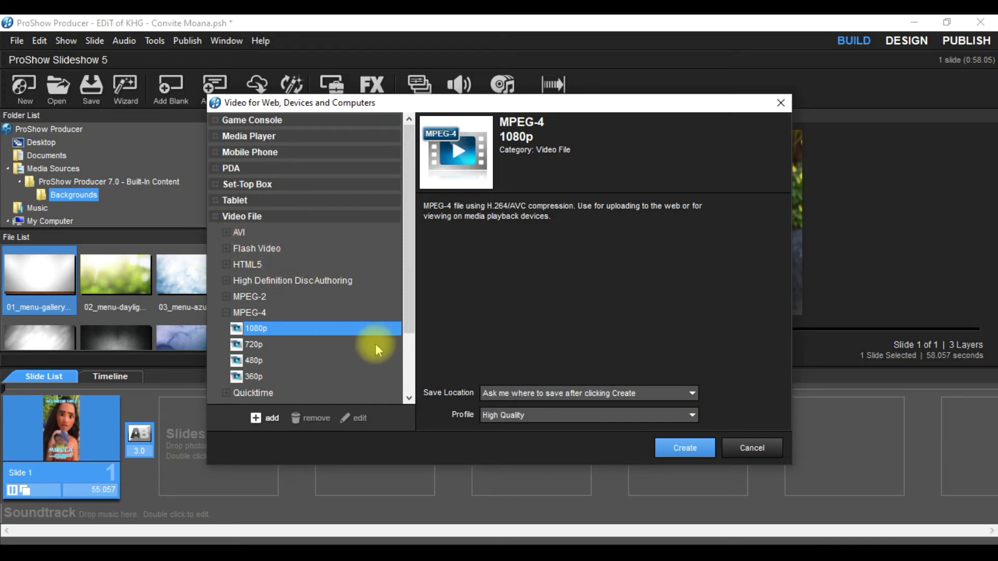
pyautogui.press('Return')
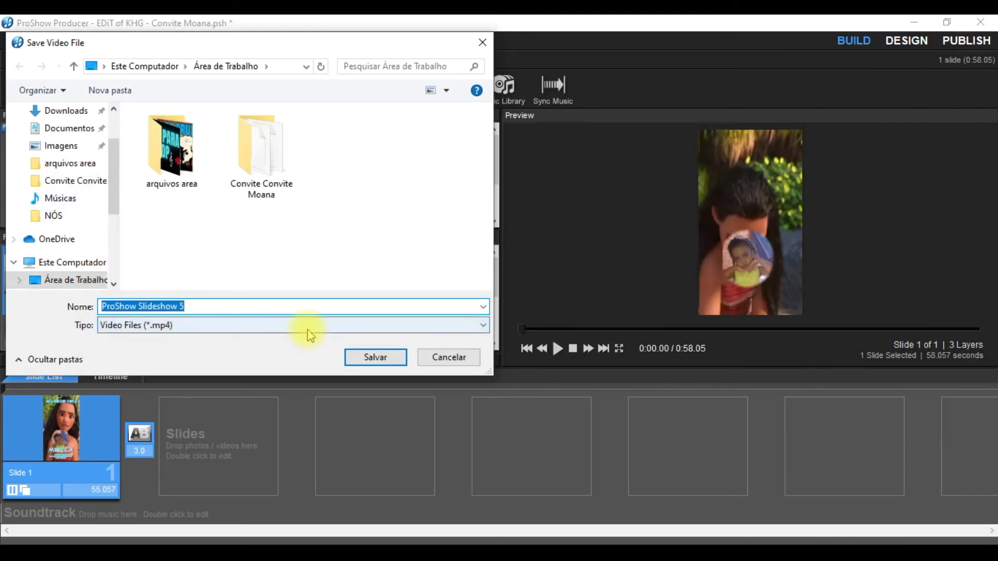
pyautogui.write('convite moana')
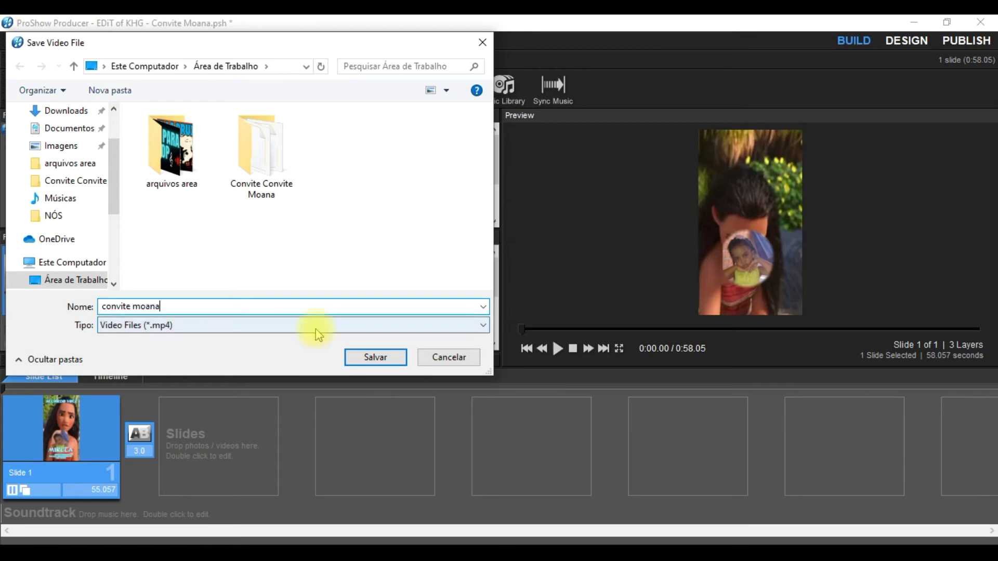
pyautogui.click(376, 363)
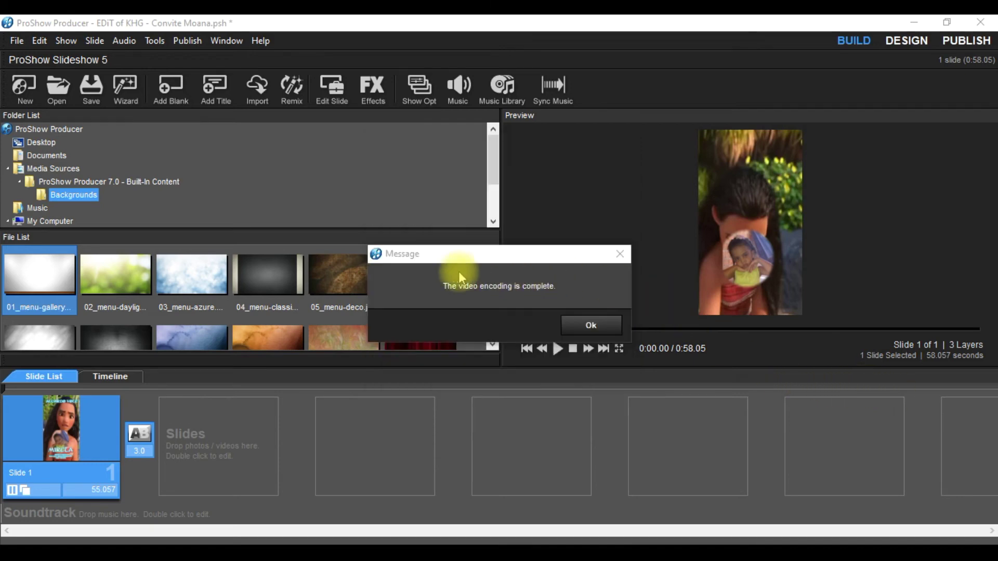
pyautogui.click(601, 327)
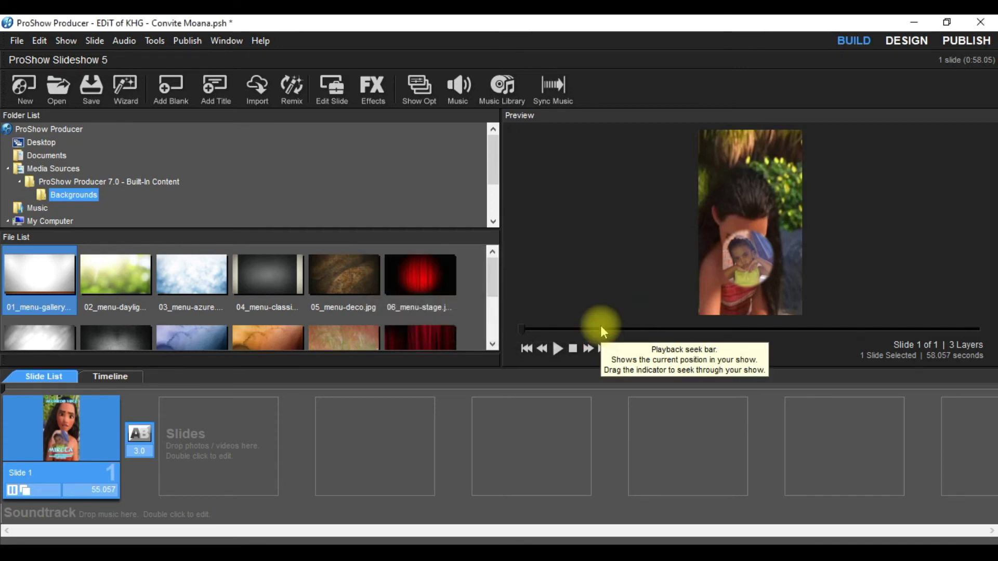